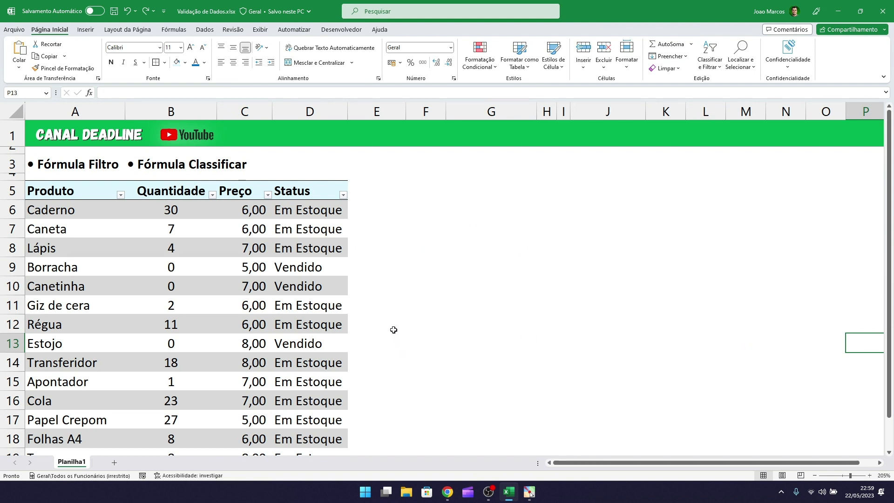
Step: Point out the table rows, their Vendido and Em Estoque statuses, and the Fórmula Filtro/Classificar line
left_click_drag(100, 193, 295, 395)
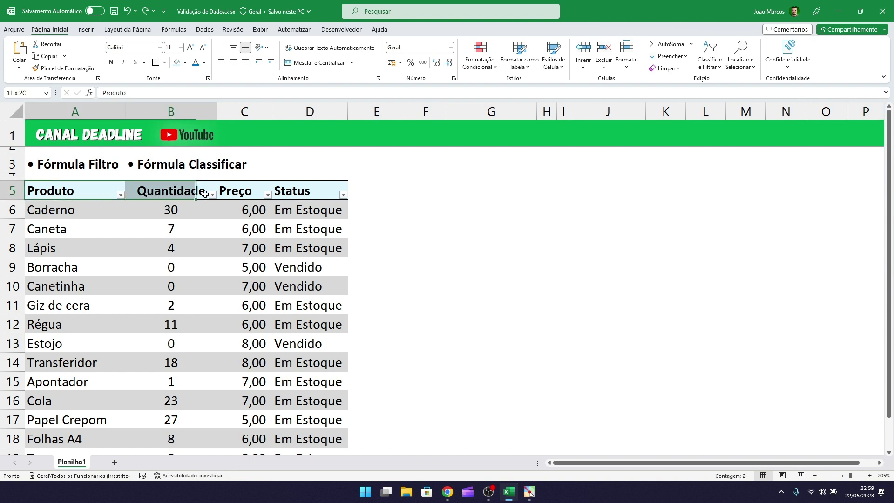
left_click(293, 284)
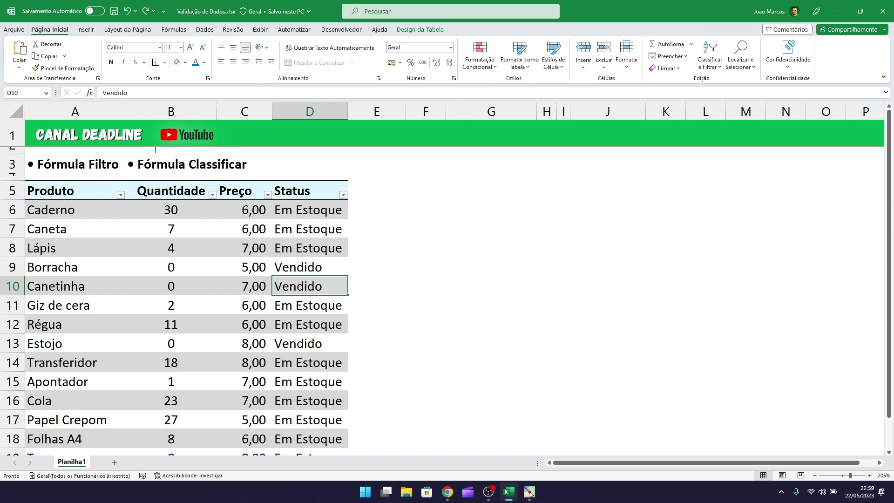
left_click_drag(264, 168, 55, 158)
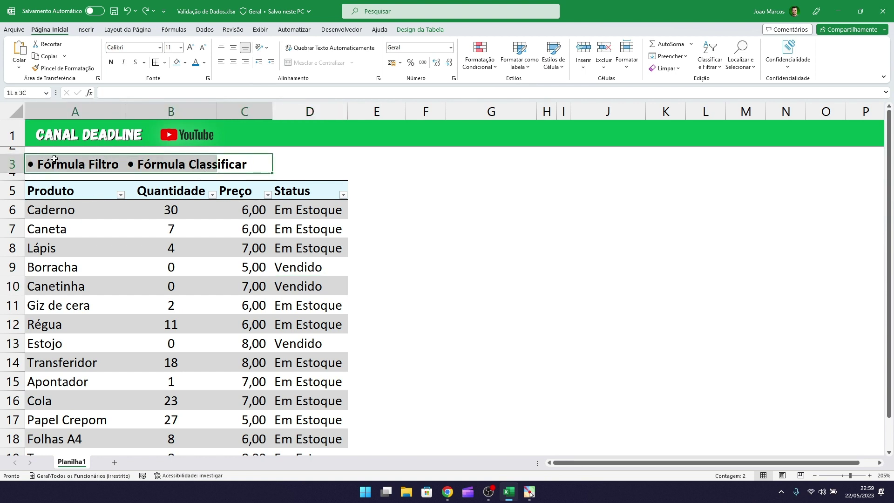
left_click(335, 161)
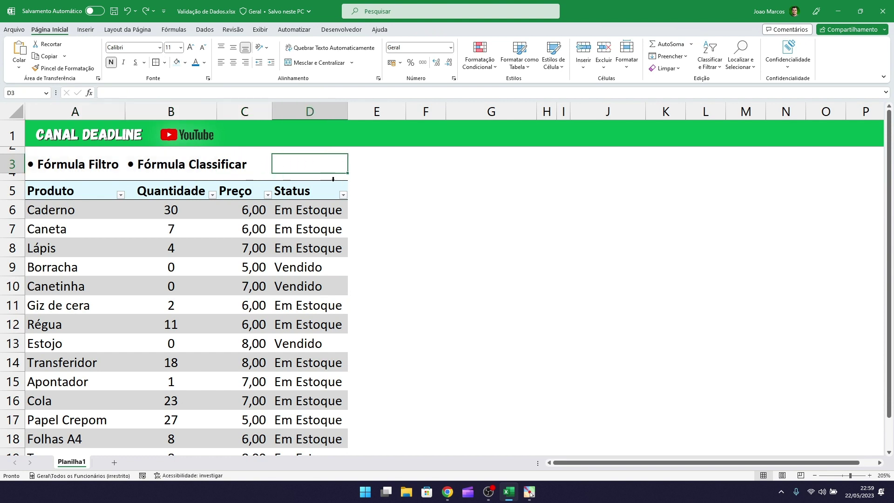
left_click(341, 211)
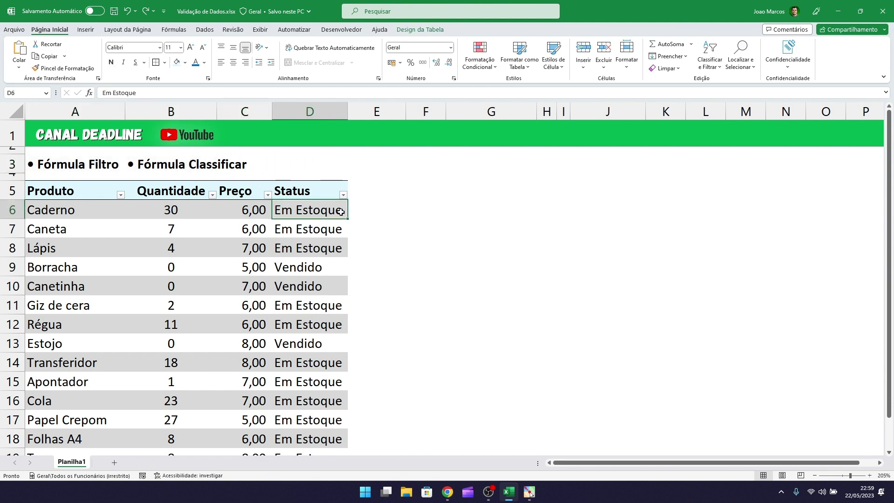
key("Down")
key("Down")
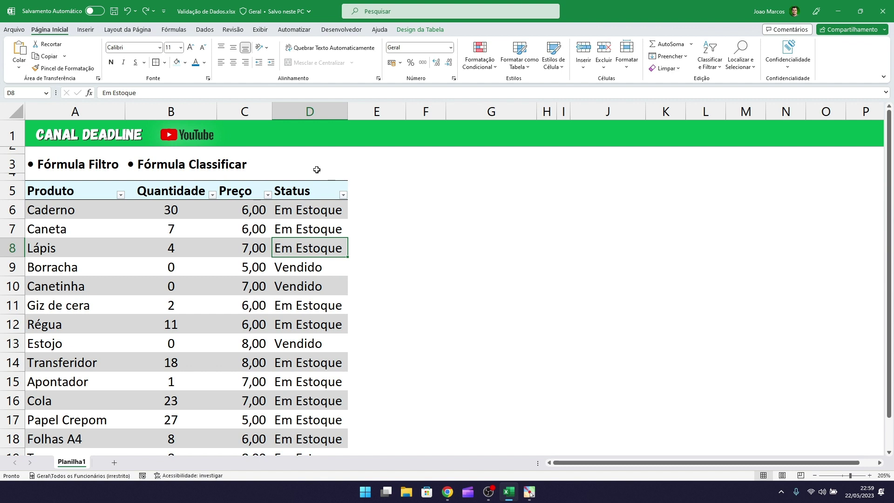
left_click_drag(328, 163, 62, 166)
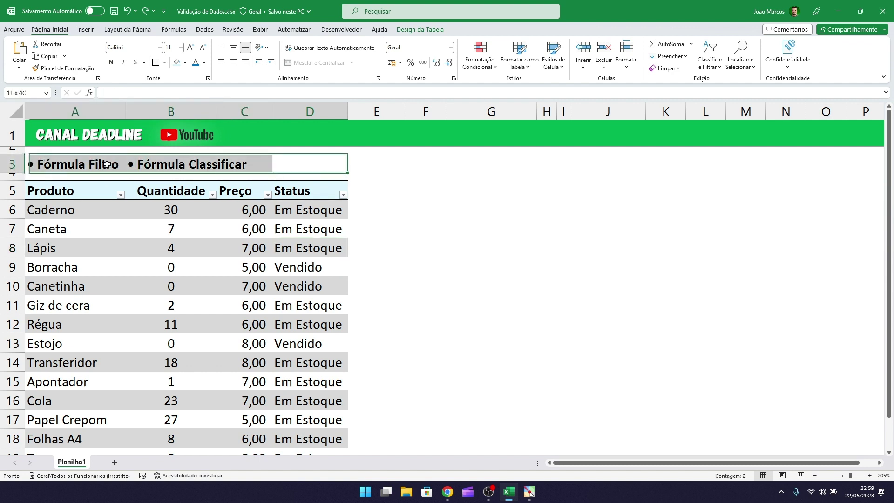
left_click(312, 162)
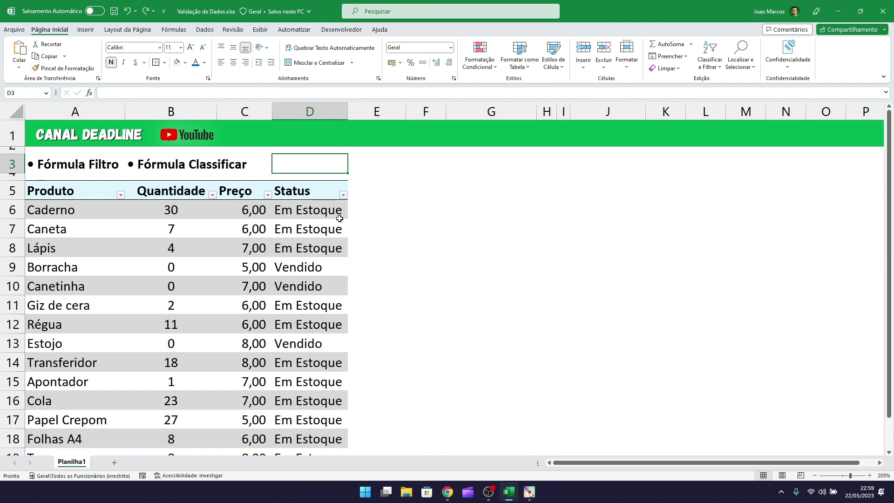
Step: Highlight the table rows down to Transferidor and the product names in column A
left_click(389, 210)
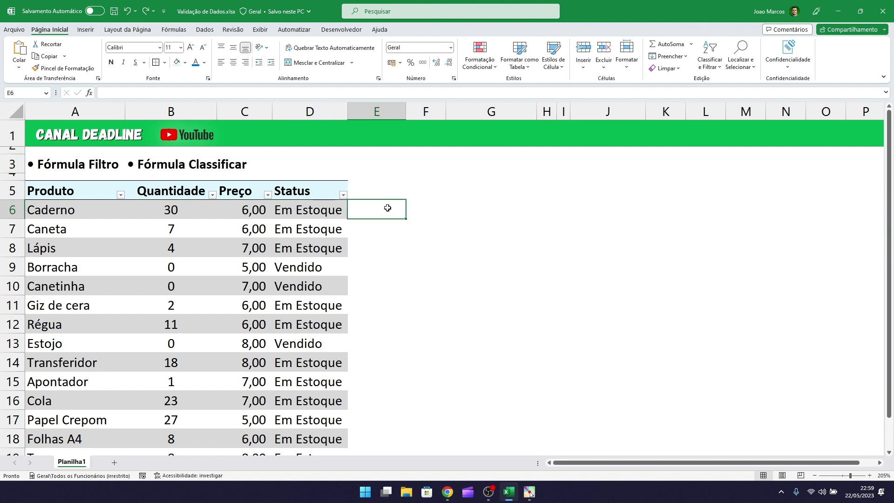
key("Up")
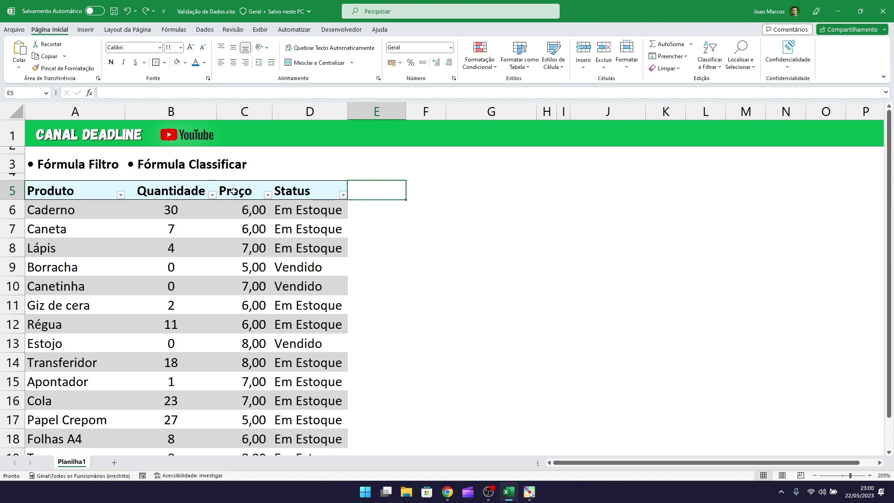
left_click_drag(87, 193, 302, 349)
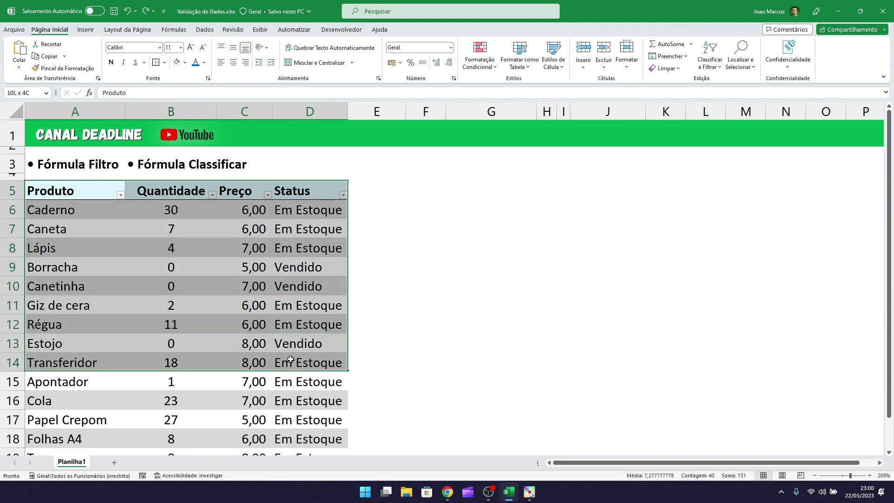
left_click(302, 349)
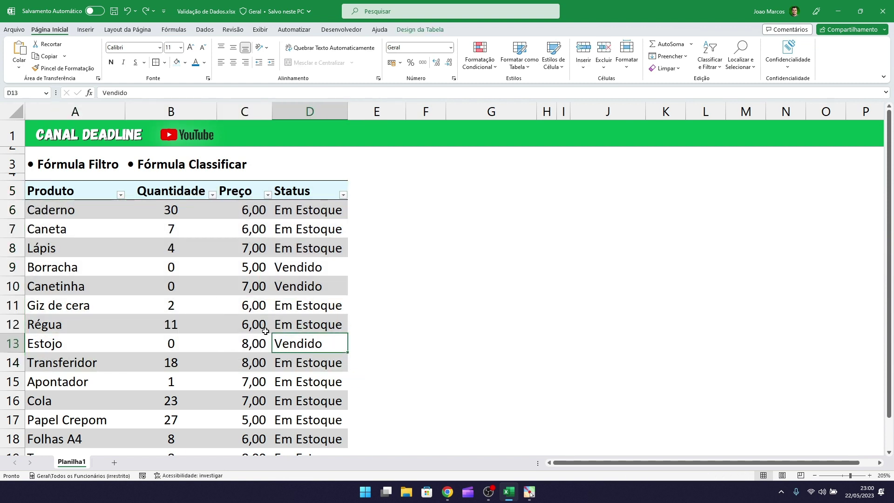
left_click(290, 306)
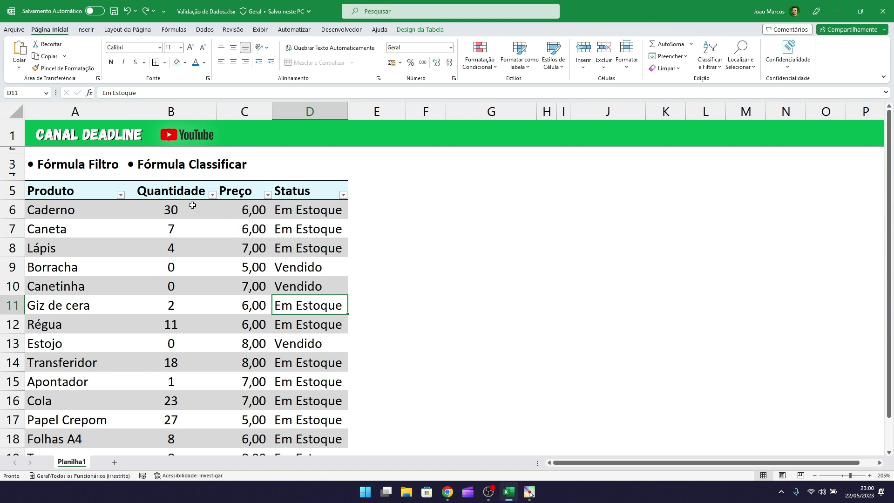
left_click_drag(78, 211, 77, 419)
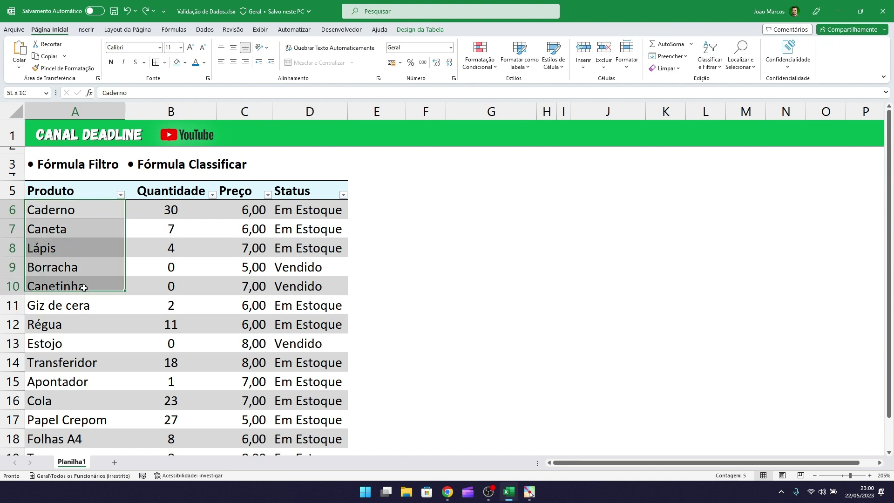
left_click(143, 242)
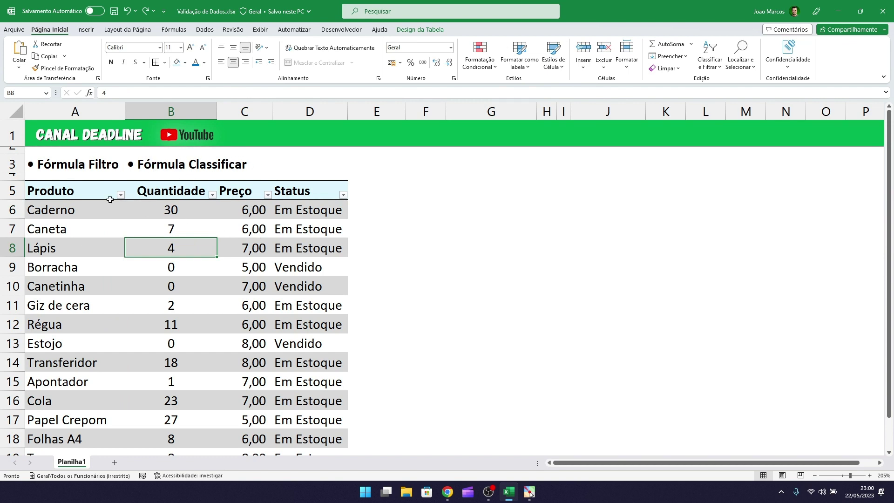
Step: Copy the header row A5:D5 and paste it into F5:I5
left_click_drag(110, 199, 280, 191)
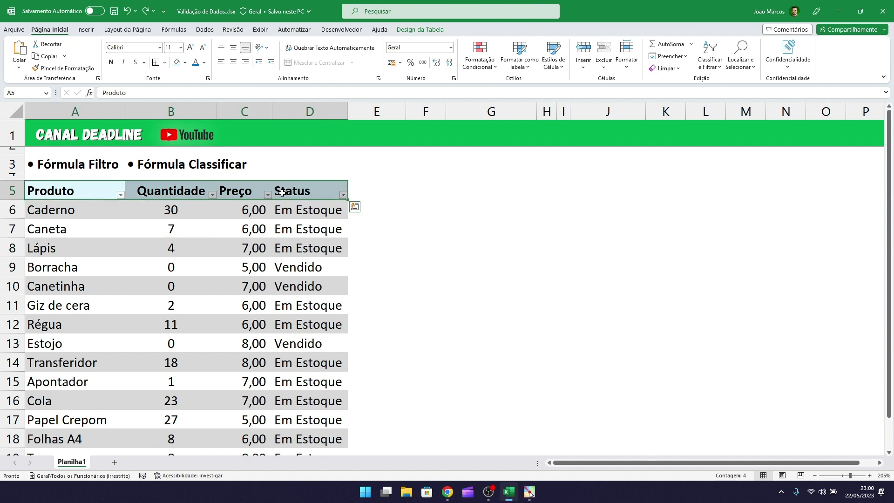
key("ctrl+c")
left_click(425, 188)
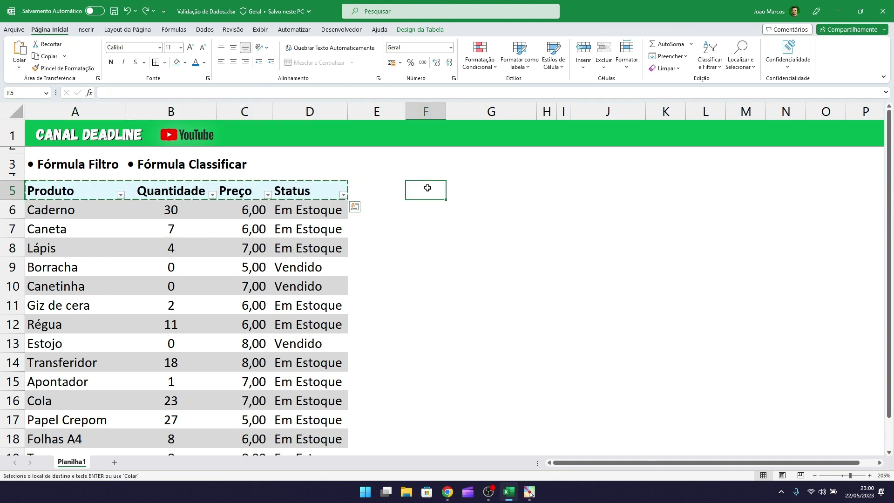
right_click(425, 188)
left_click(464, 250)
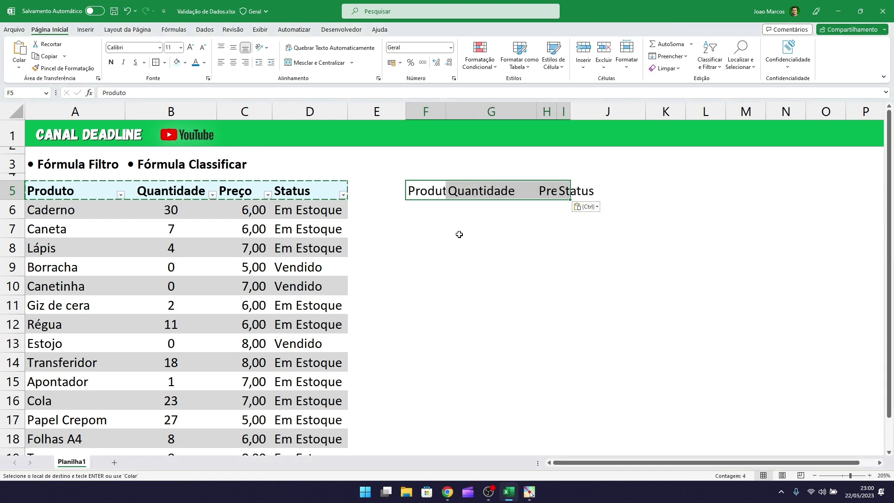
key("ctrl+v")
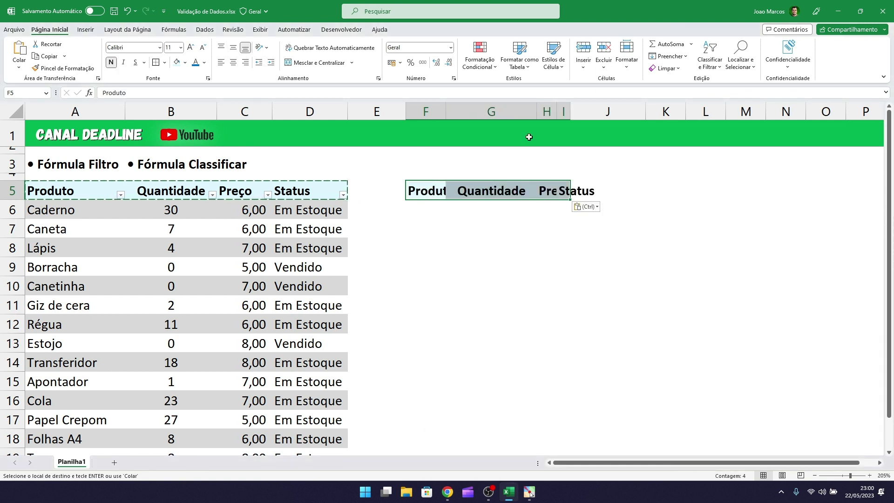
Step: Auto-fit columns F–I to the headers, cancel the copy marquee and select F6
left_click_drag(563, 111, 432, 110)
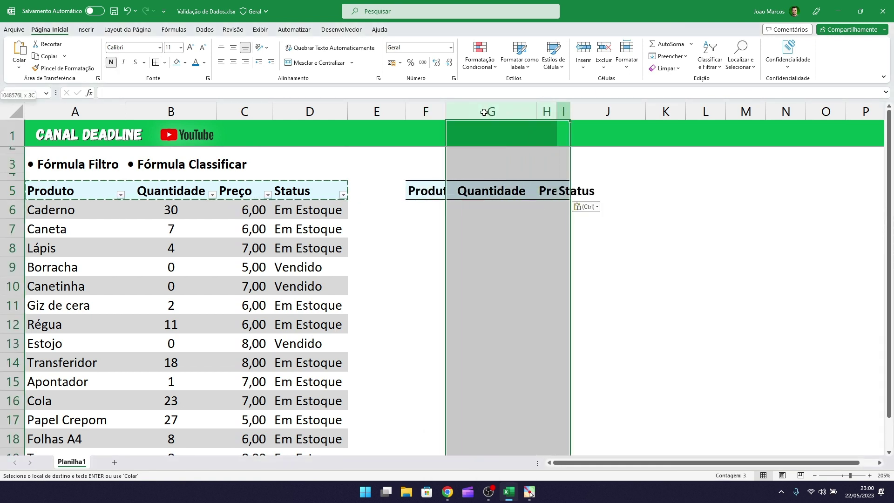
double_click(445, 111)
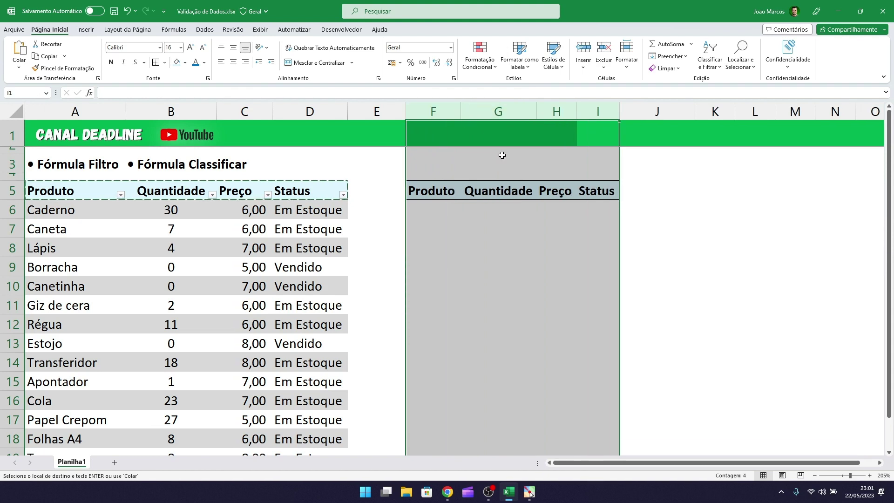
left_click(561, 169)
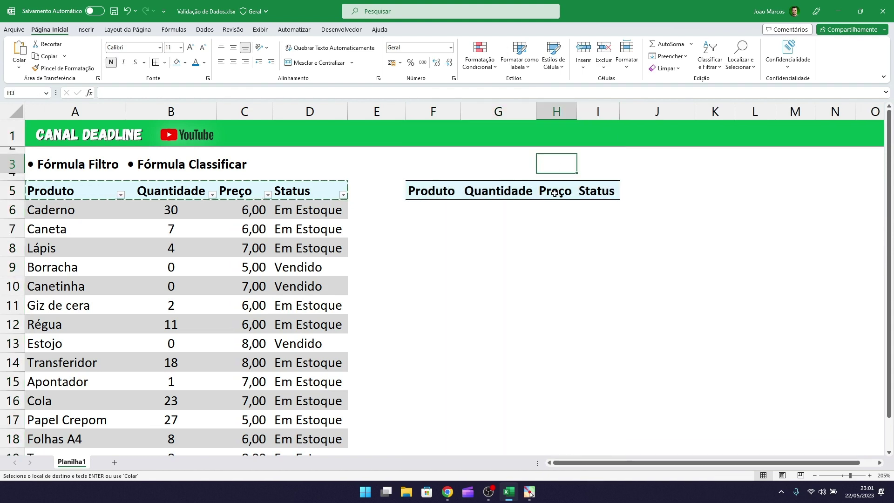
left_click(534, 240)
key("Escape")
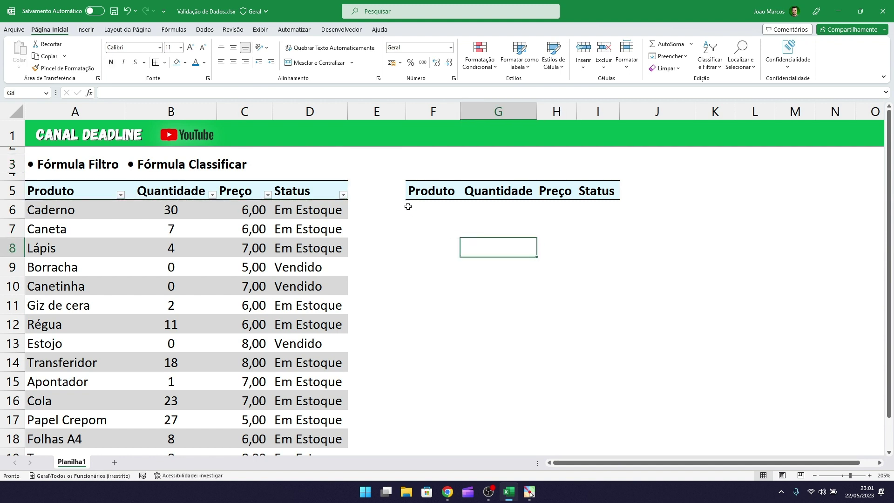
left_click(433, 212)
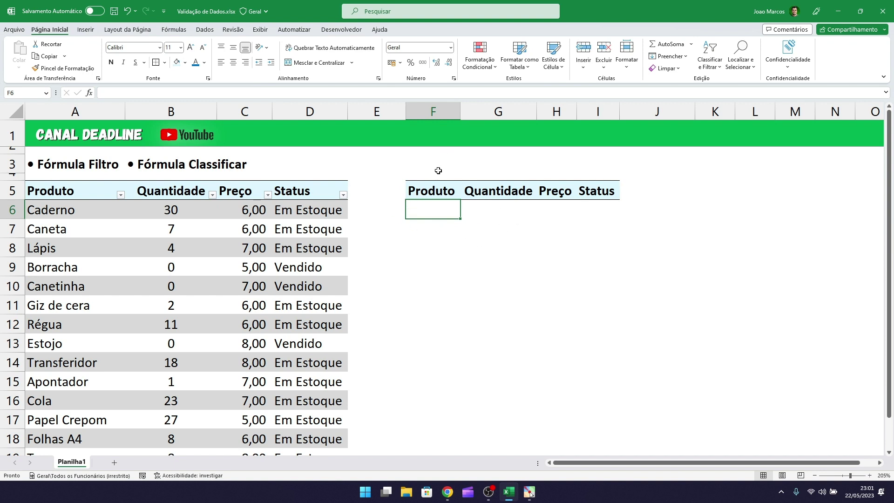
Step: In F6, enter a FILTRO formula over the table keeping rows whose Status equals "Vendido"
type("=F")
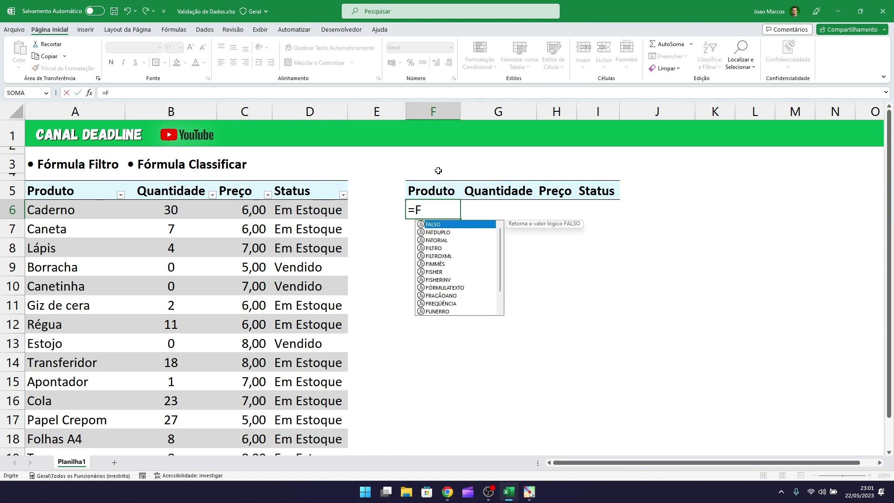
type("ILTRO(")
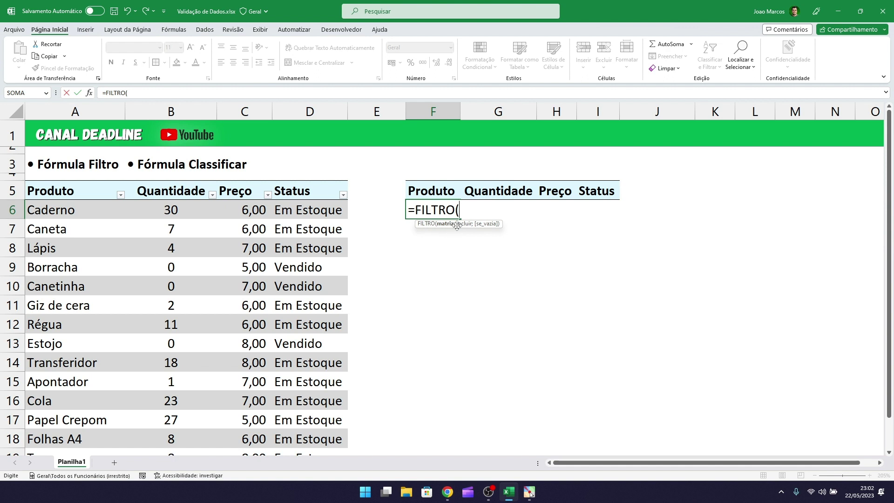
mouse_move(69, 213)
left_mouse_down()
mouse_move(292, 463)
mouse_move(295, 396)
left_mouse_up()
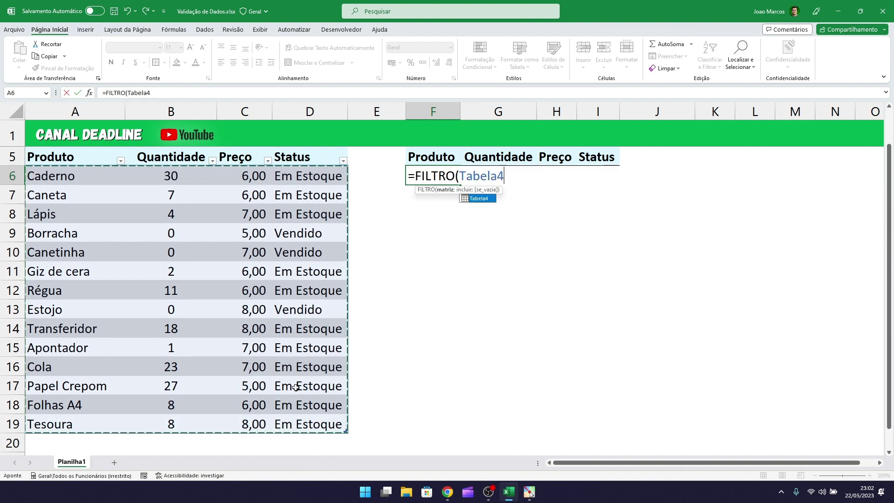
scroll(296, 387, "up", 1)
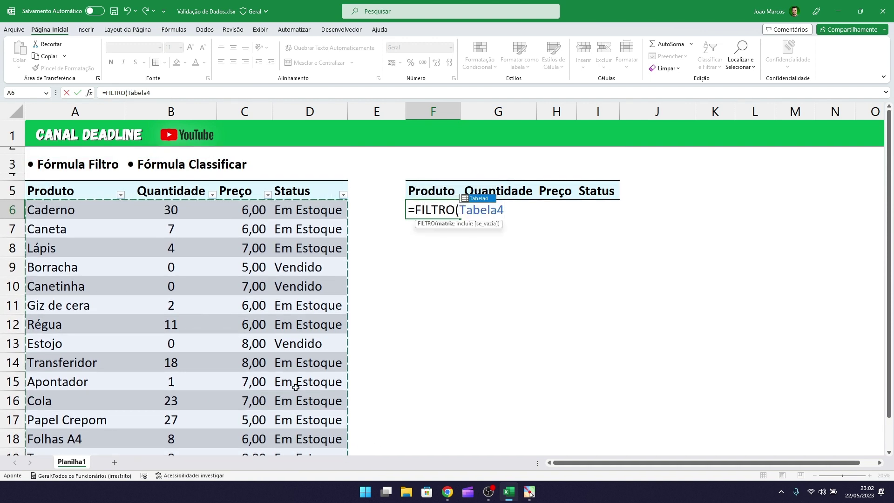
type(";")
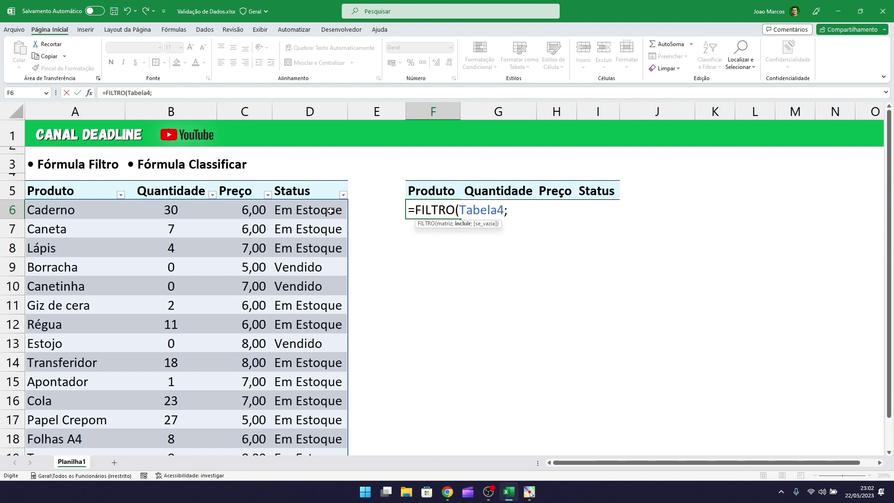
left_click_drag(331, 211, 319, 450)
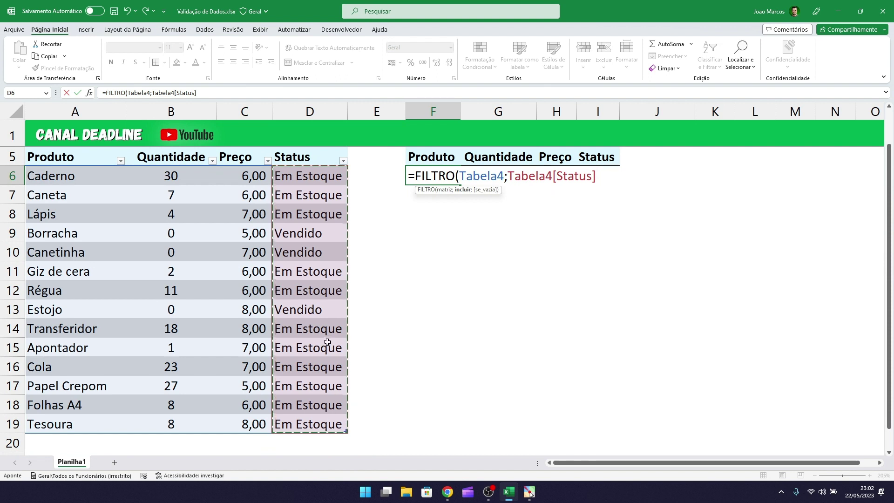
scroll(326, 340, "up", 1)
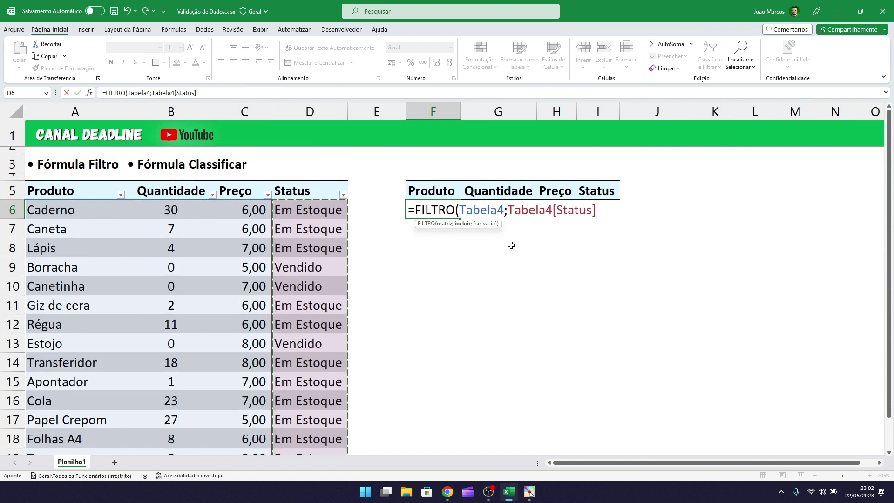
type("=")
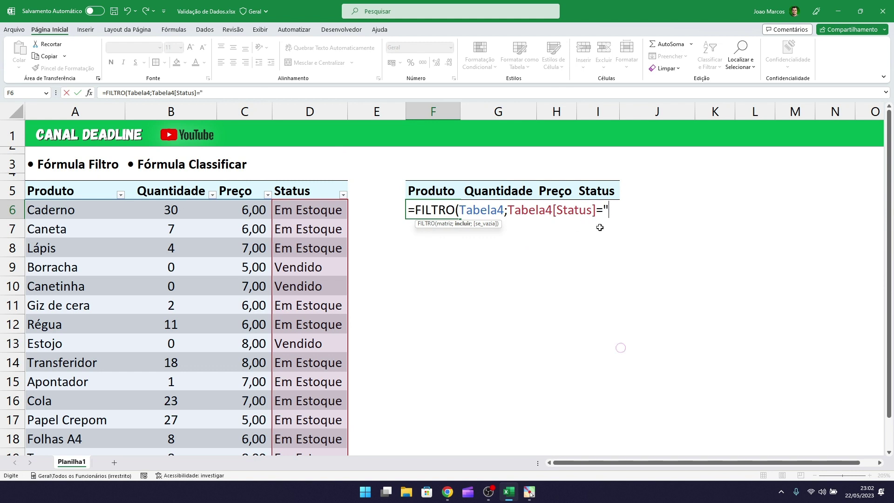
type("V")
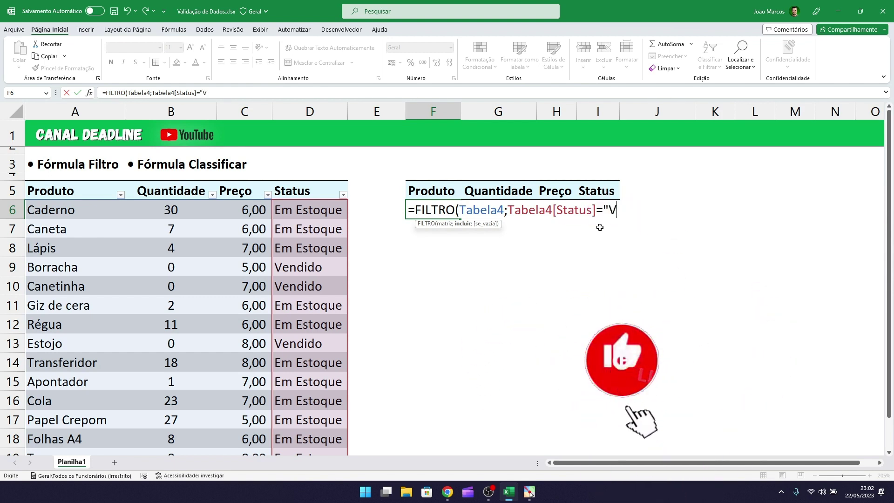
type("endido\"")
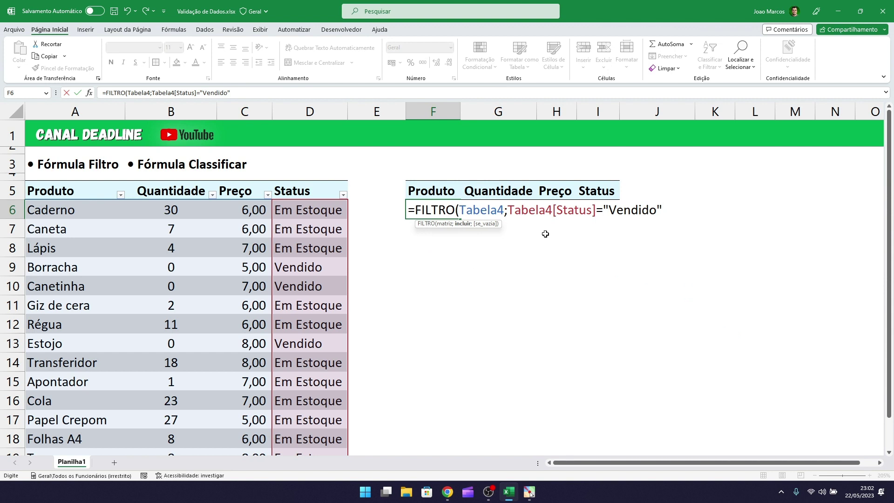
type(")")
key("Return")
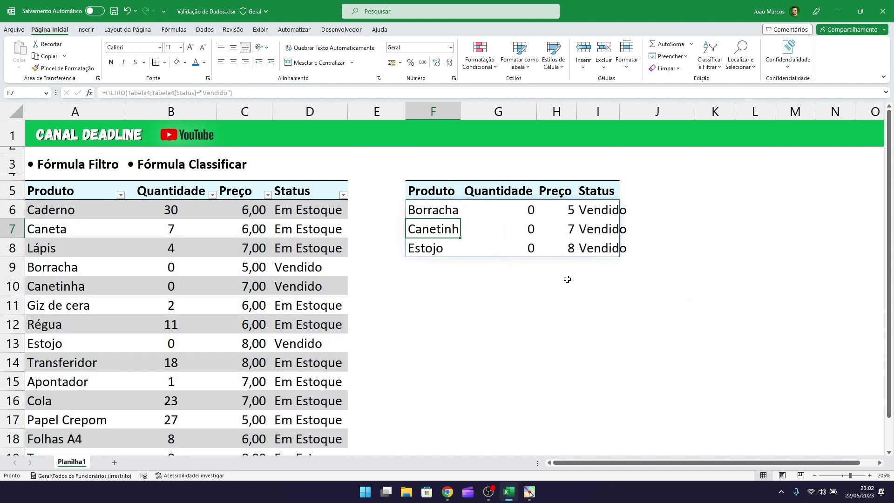
Step: Auto-fit columns F–I so Canetinha shows fully, and review the spilled results in F6:I8
left_click(589, 267)
left_click_drag(605, 109, 447, 109)
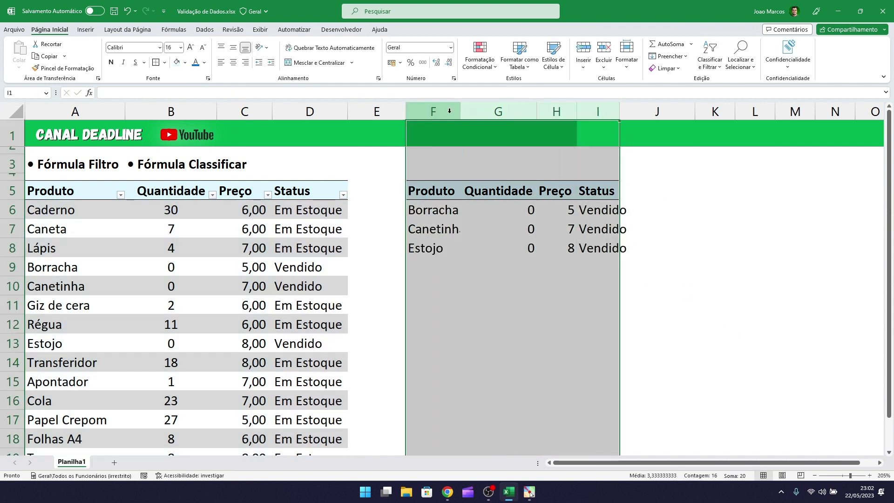
double_click(460, 109)
left_click(531, 279)
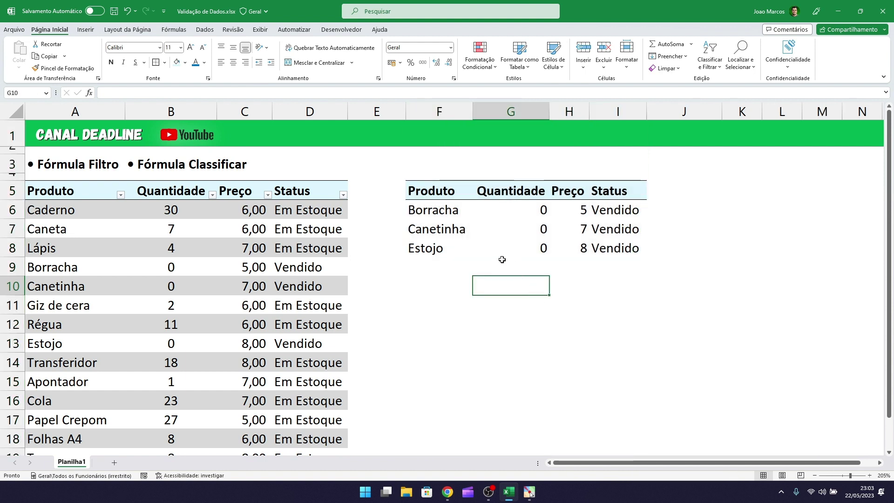
left_click_drag(455, 216, 618, 239)
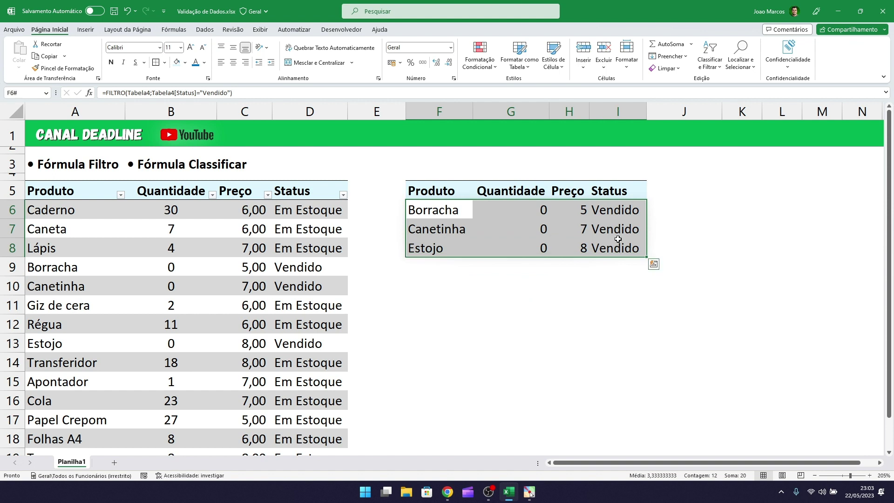
left_click_drag(615, 204, 615, 247)
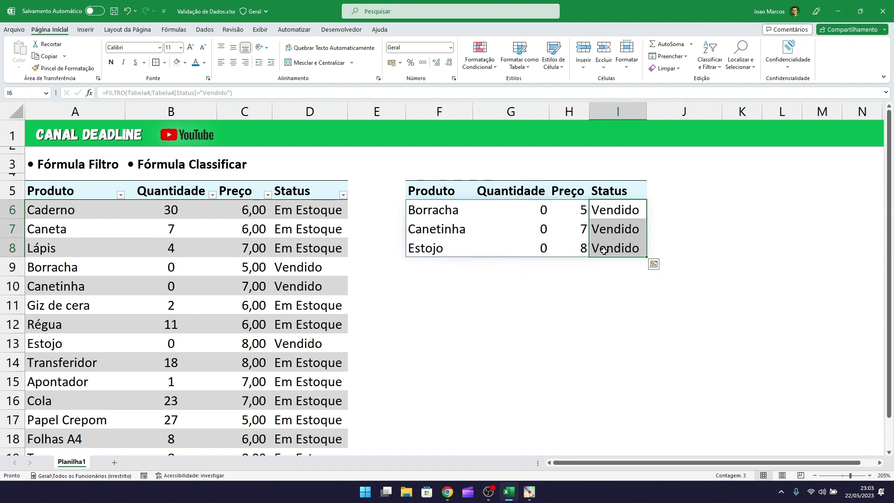
Step: Fill the Borracha, Canetinha and Estojo table rows yellow, undo it, and reselect F6
left_click_drag(309, 263, 120, 286)
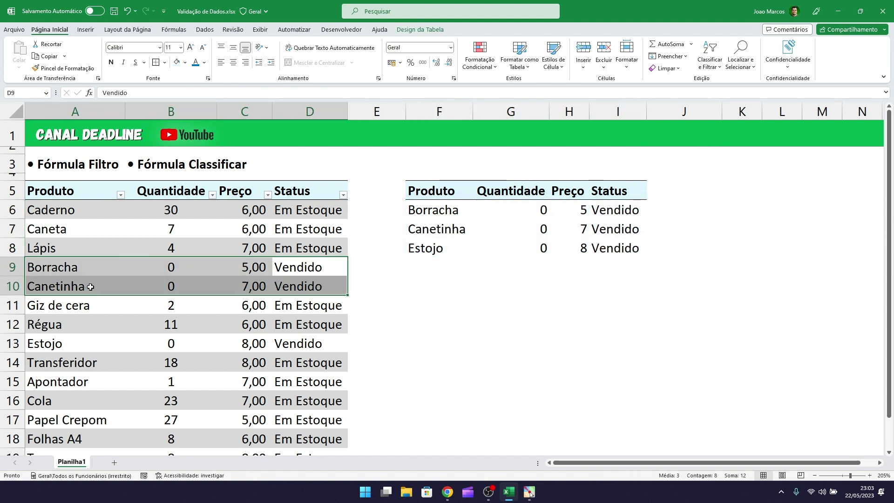
left_click_drag(291, 339, 94, 342)
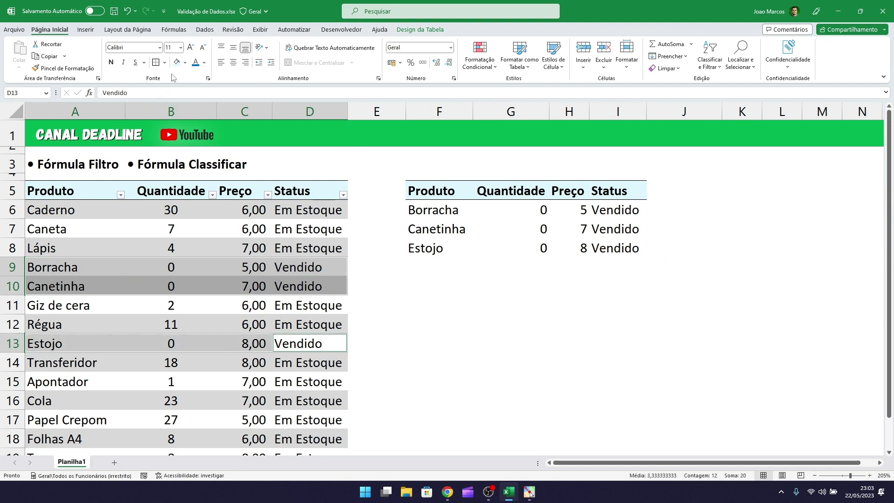
left_click(186, 63)
left_click(203, 139)
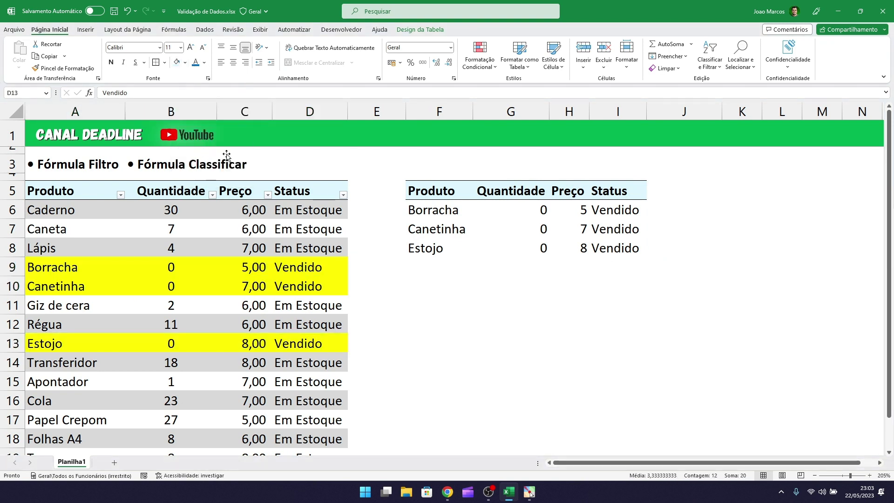
left_click(371, 170)
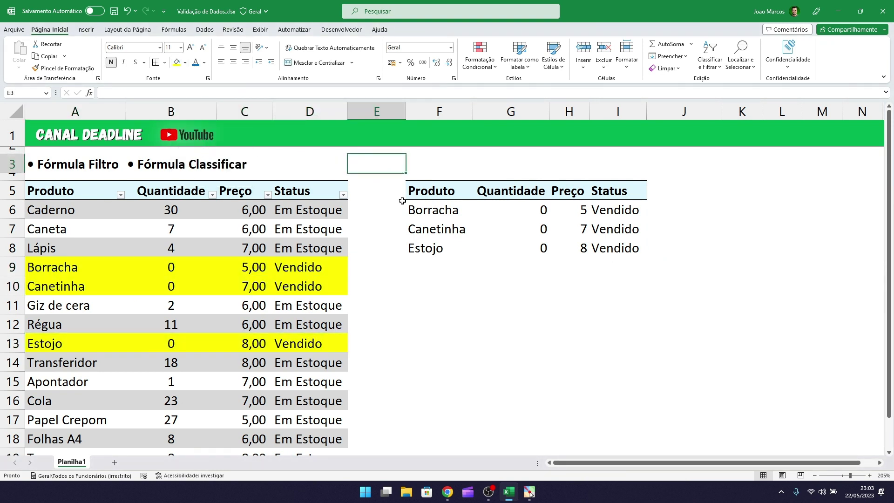
key("ctrl+z")
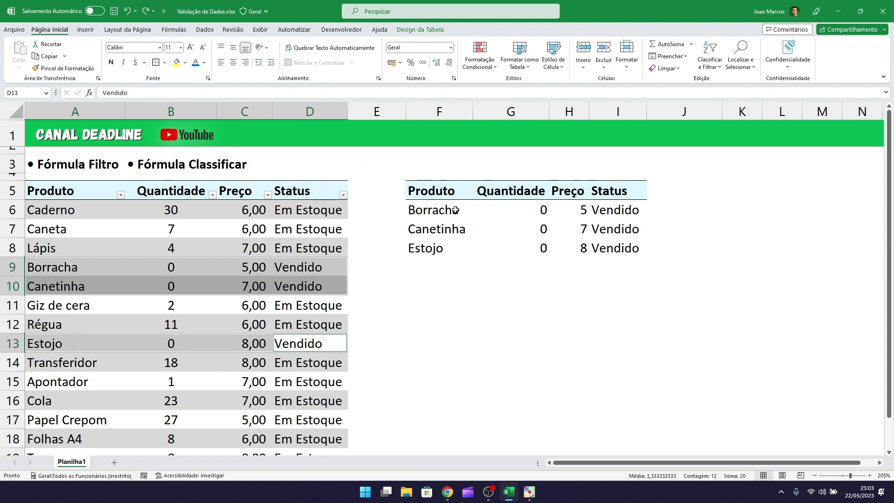
left_click(455, 210)
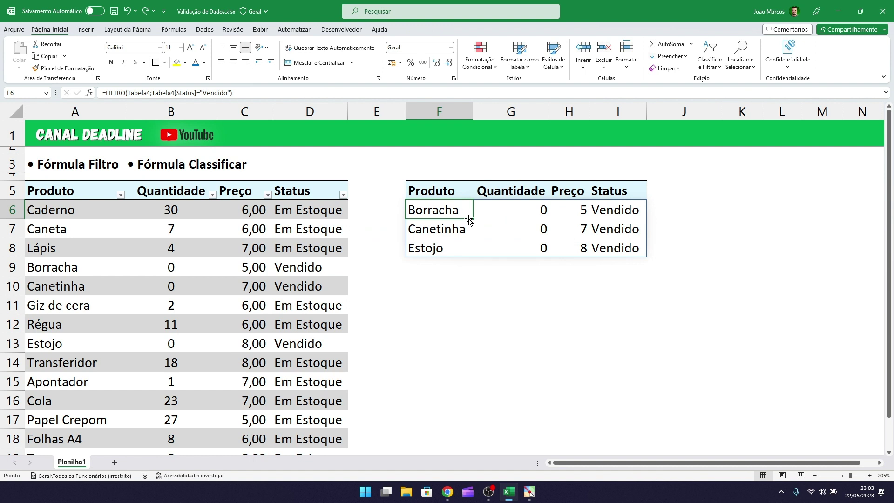
Step: Change the F6 filter criterion from "Vendido" to "Em estoque" and select columns F–I
key("F2")
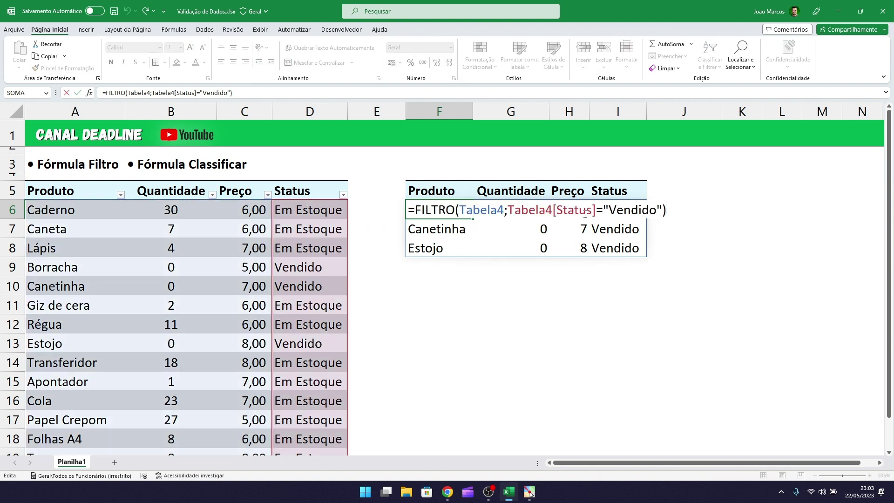
left_click_drag(610, 211, 656, 211)
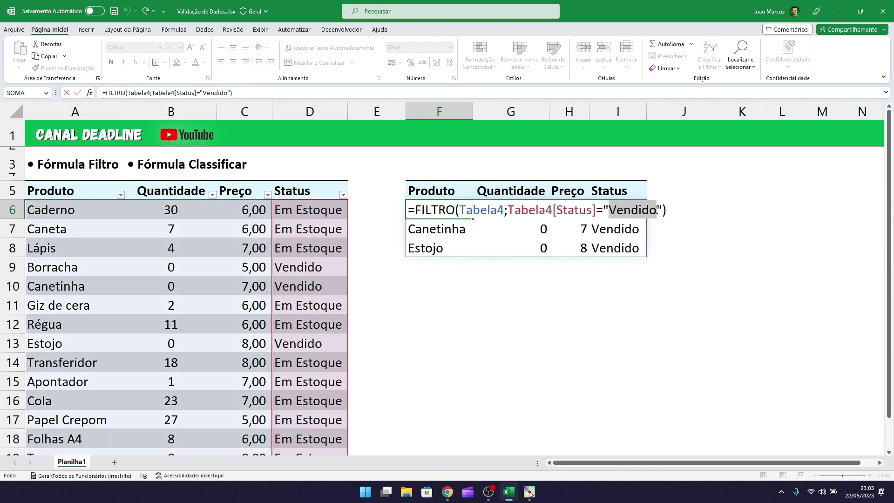
type("Em")
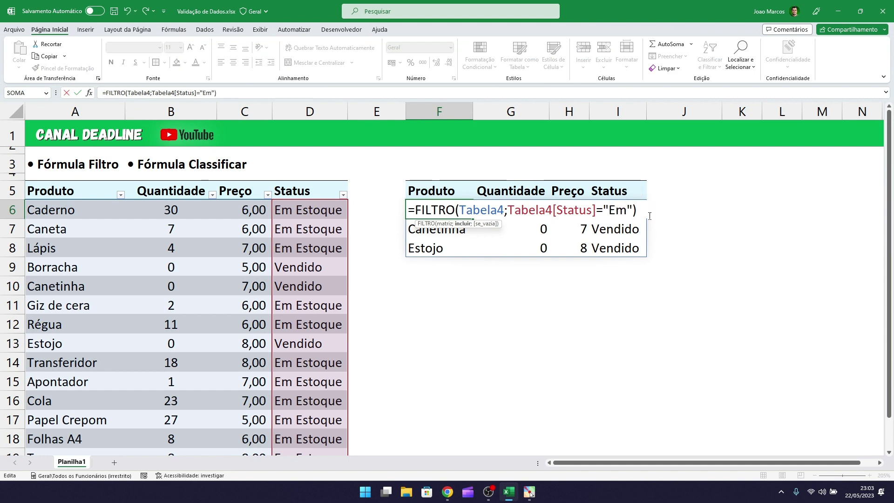
type(" estoque")
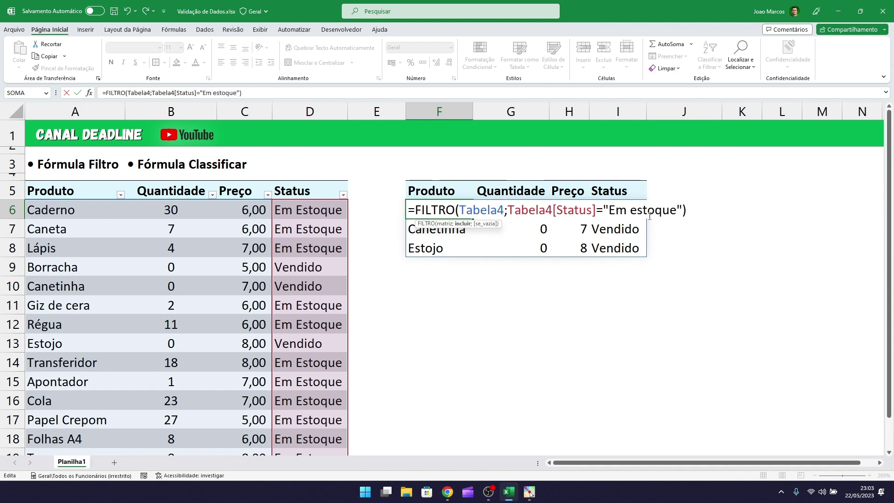
key("Return")
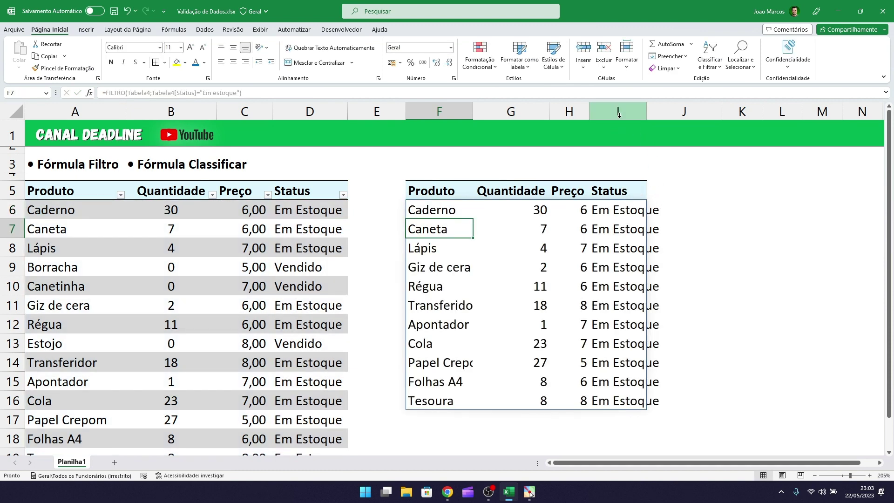
left_click_drag(617, 111, 442, 112)
Step: Auto-fit columns F–I, review the spill ranges I6:I16 and F6:F16, then edit F6
double_click(474, 112)
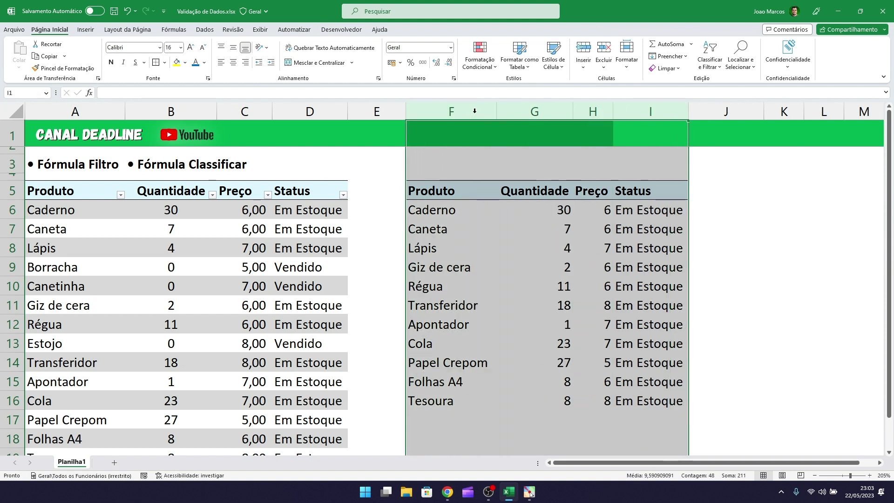
left_click_drag(664, 207, 647, 391)
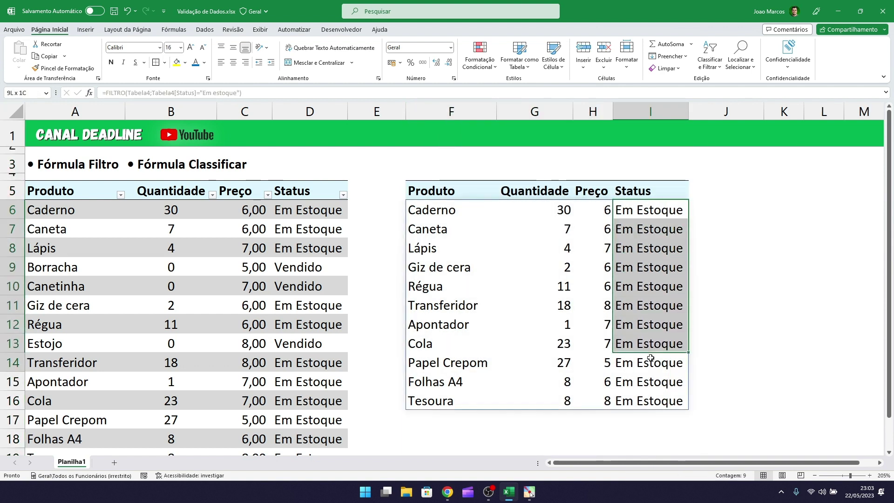
left_click(691, 345)
left_click(492, 231)
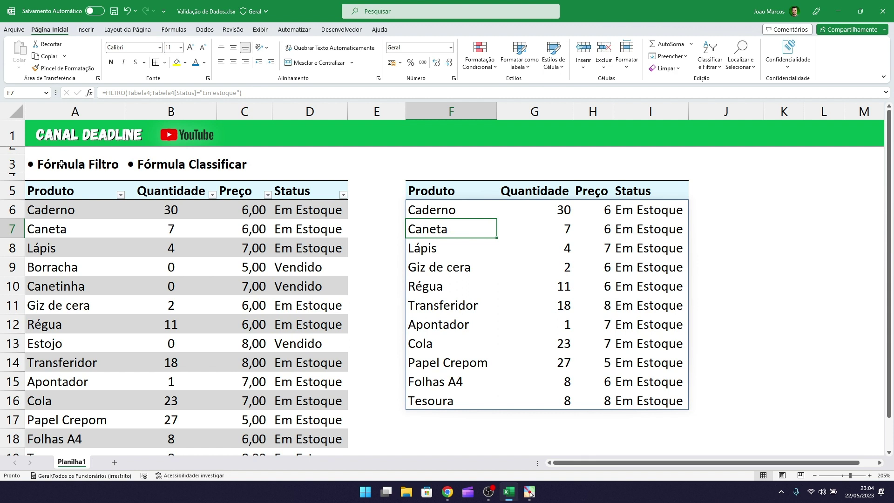
key("Up")
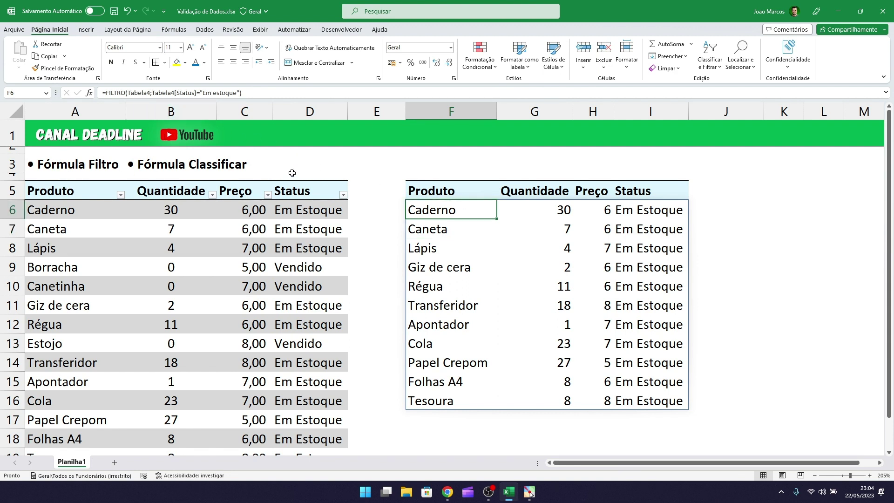
left_click_drag(461, 206, 475, 403)
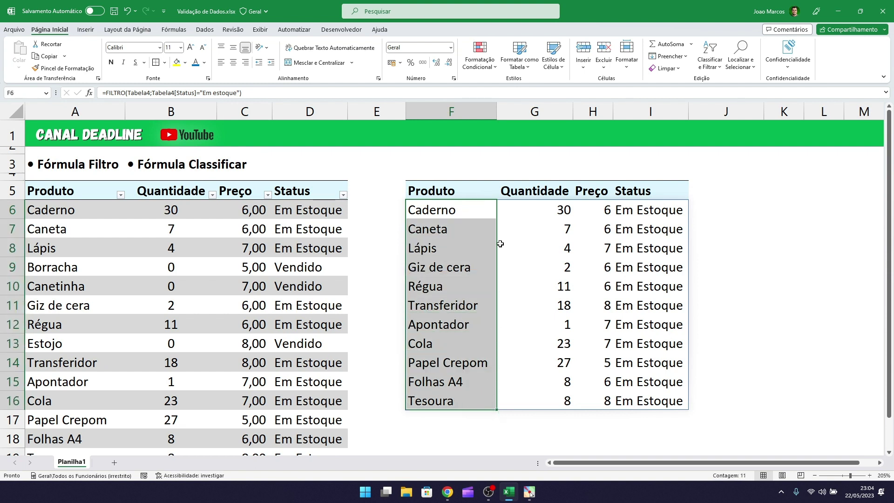
left_click(486, 210)
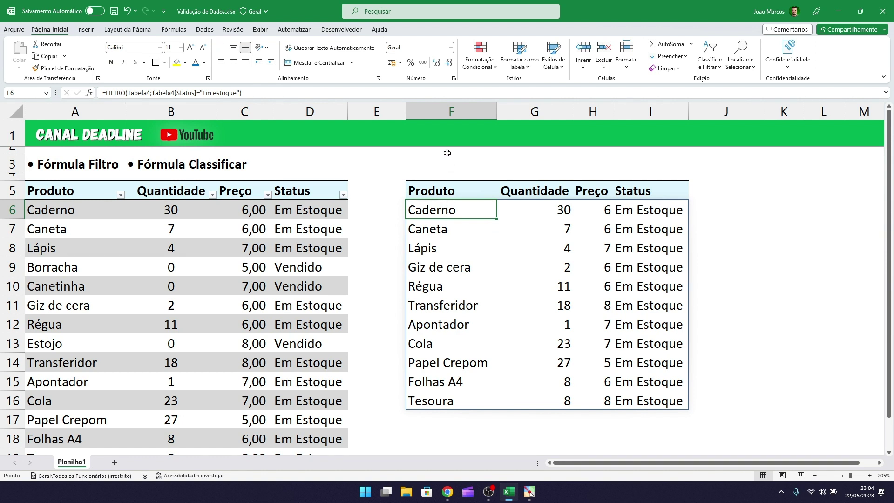
double_click(442, 219)
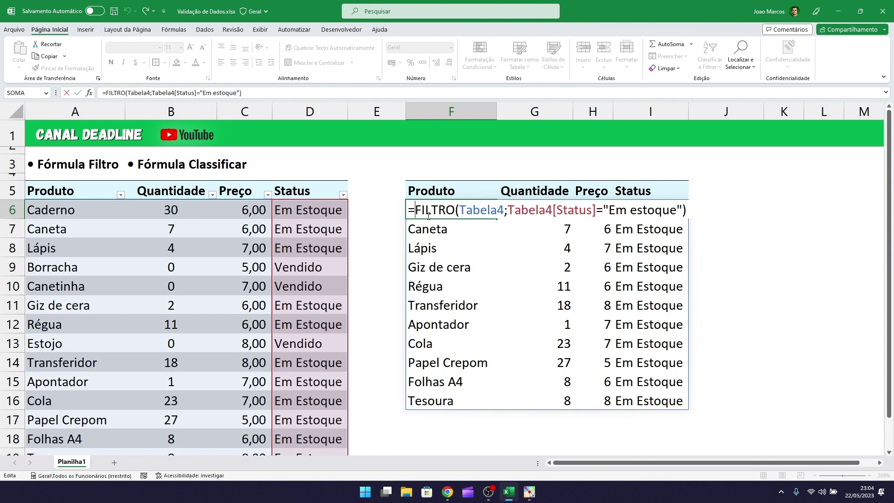
Step: Wrap the F6 formula in CLASSIFICAR so the in-stock products list alphabetically
type("cla")
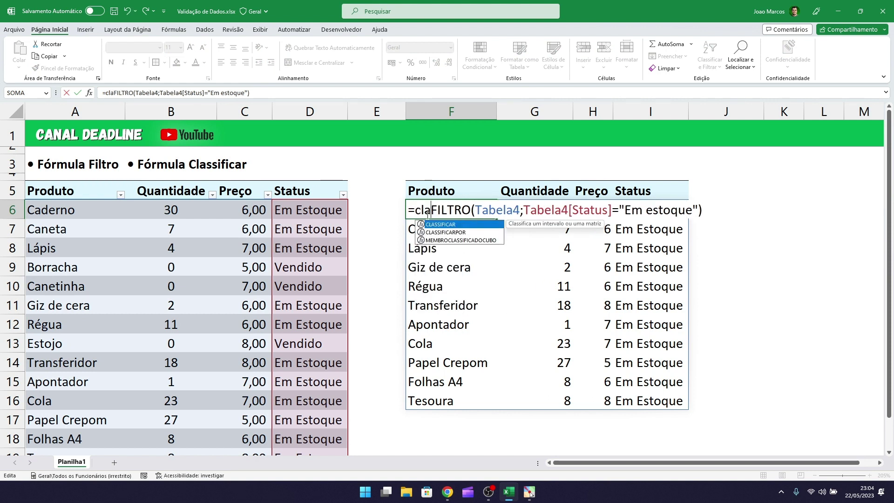
type("ssificar")
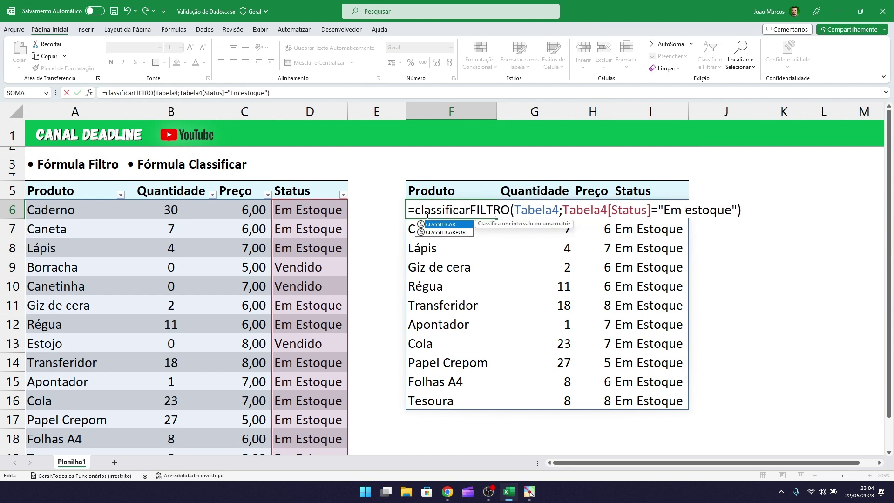
type("(")
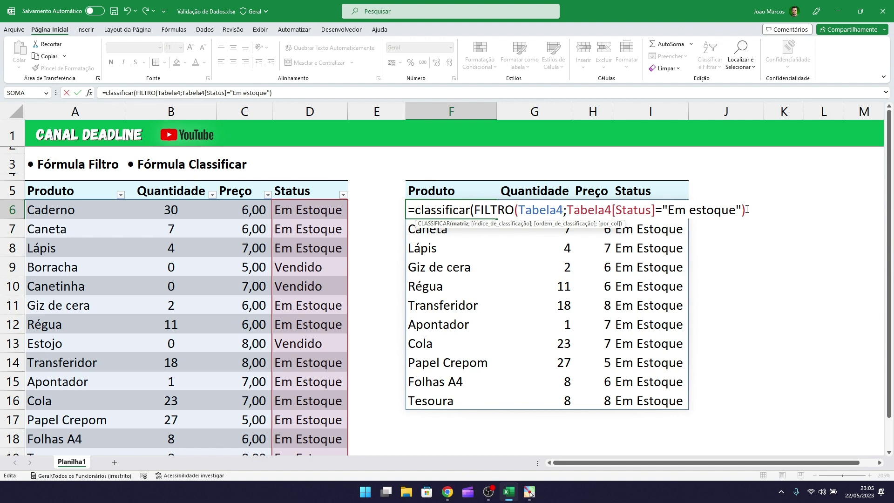
type(")")
key("Return")
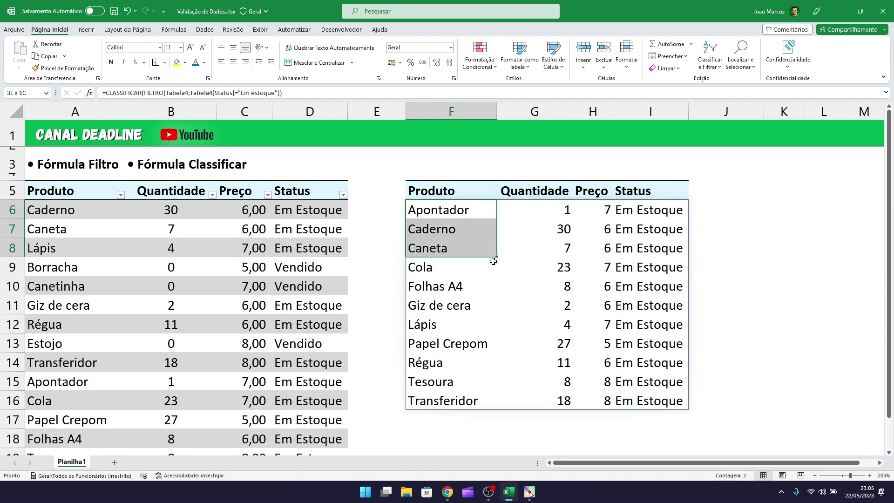
left_click_drag(492, 207, 487, 395)
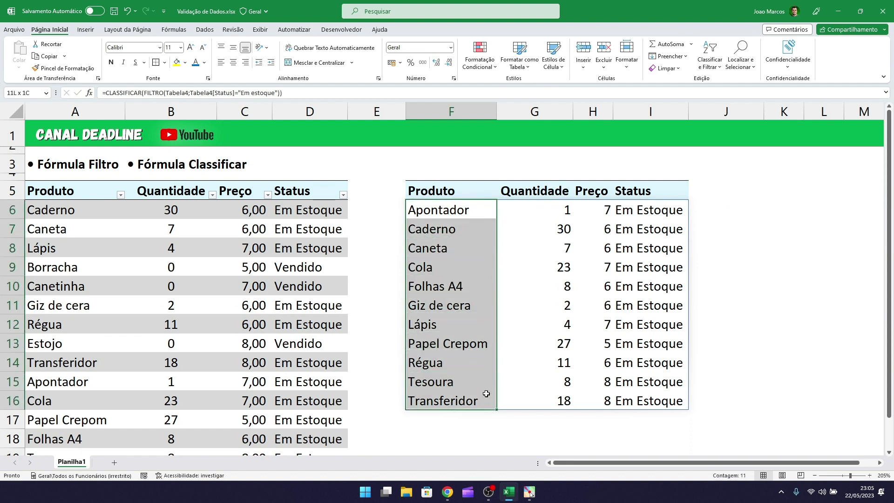
left_click(512, 383)
Step: Move off the results and switch to the Canal Deadline YouTube channel page
key("Left")
key("Down")
key("Down")
key("Down")
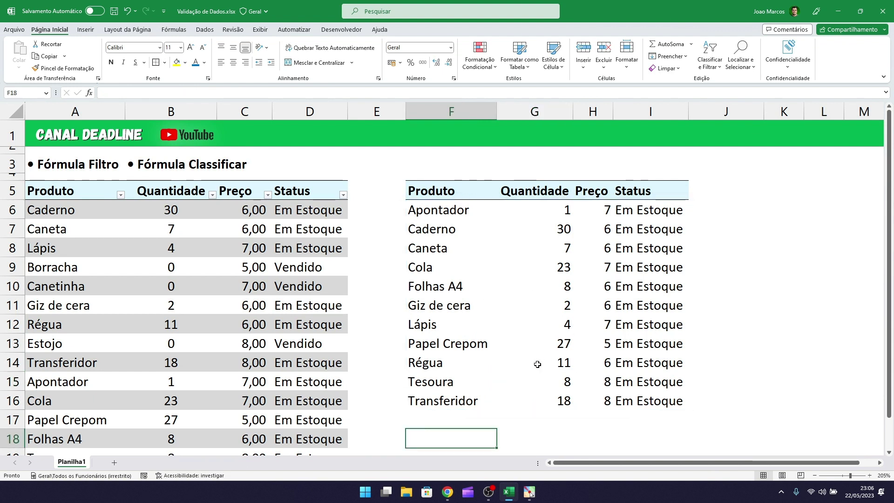
left_click(447, 491)
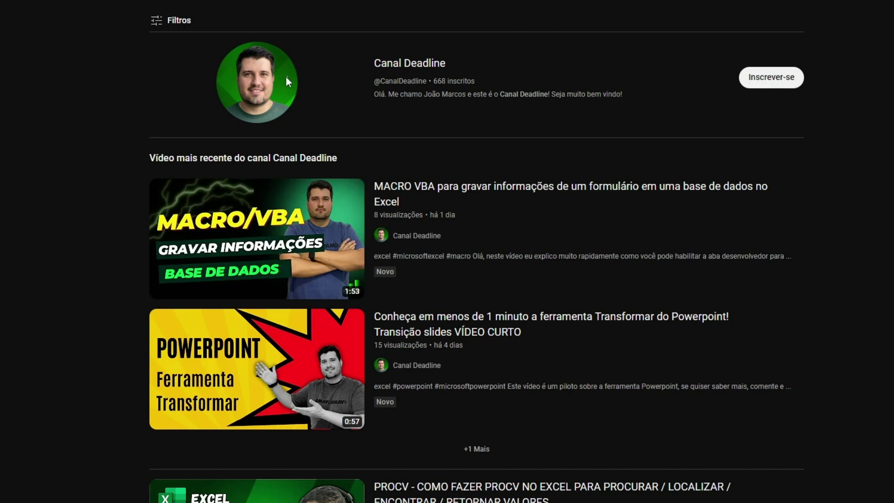
Step: Draw a red rectangle around the Canal Deadline channel header
left_click_drag(200, 35, 687, 133)
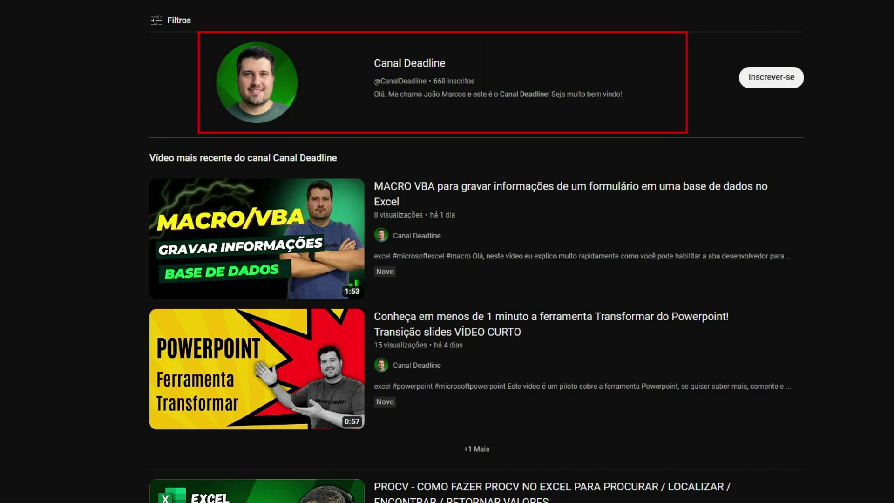